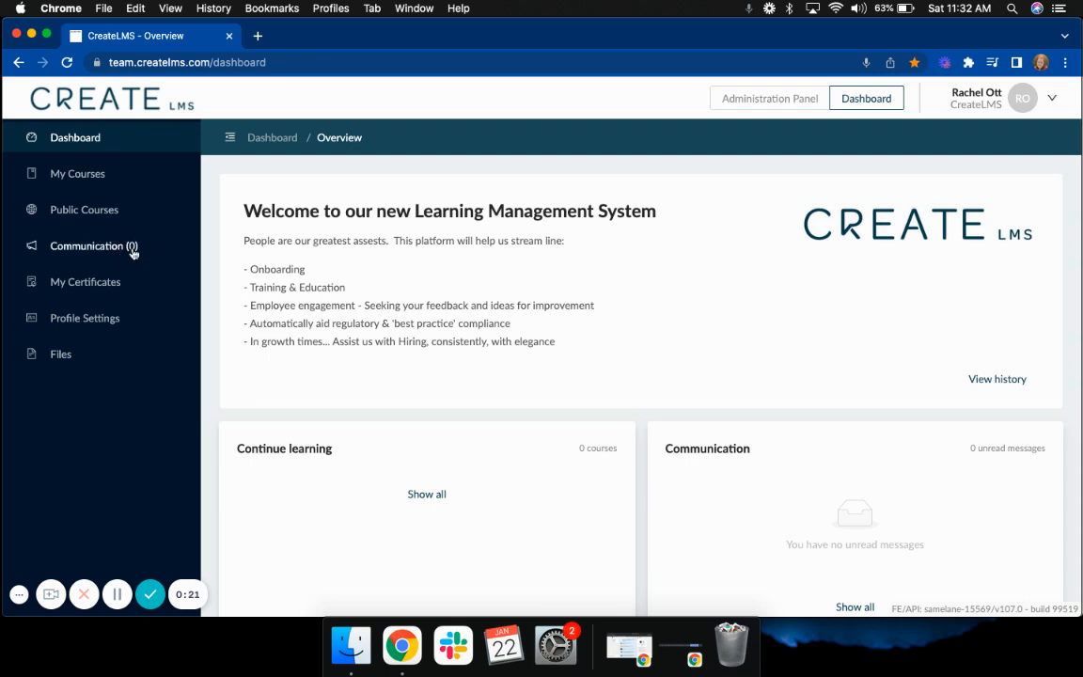
Step: Review the unread and read messages on the learner dashboard's Communication page
{"action": "left_click", "coordinate": [107, 249]}
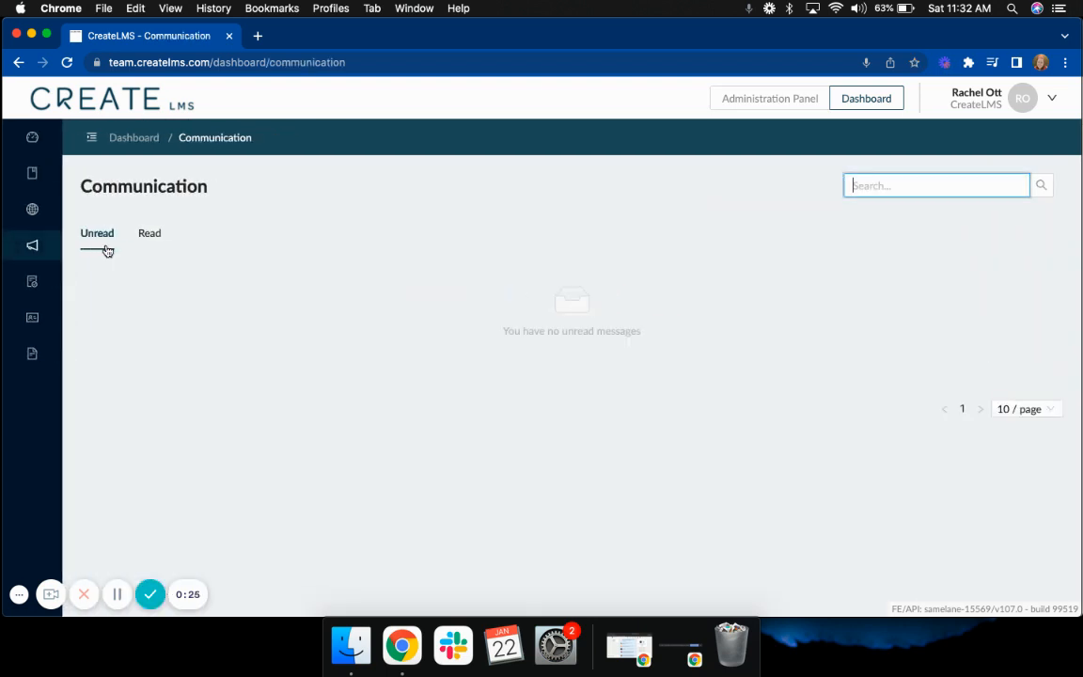
{"action": "left_click", "coordinate": [150, 235]}
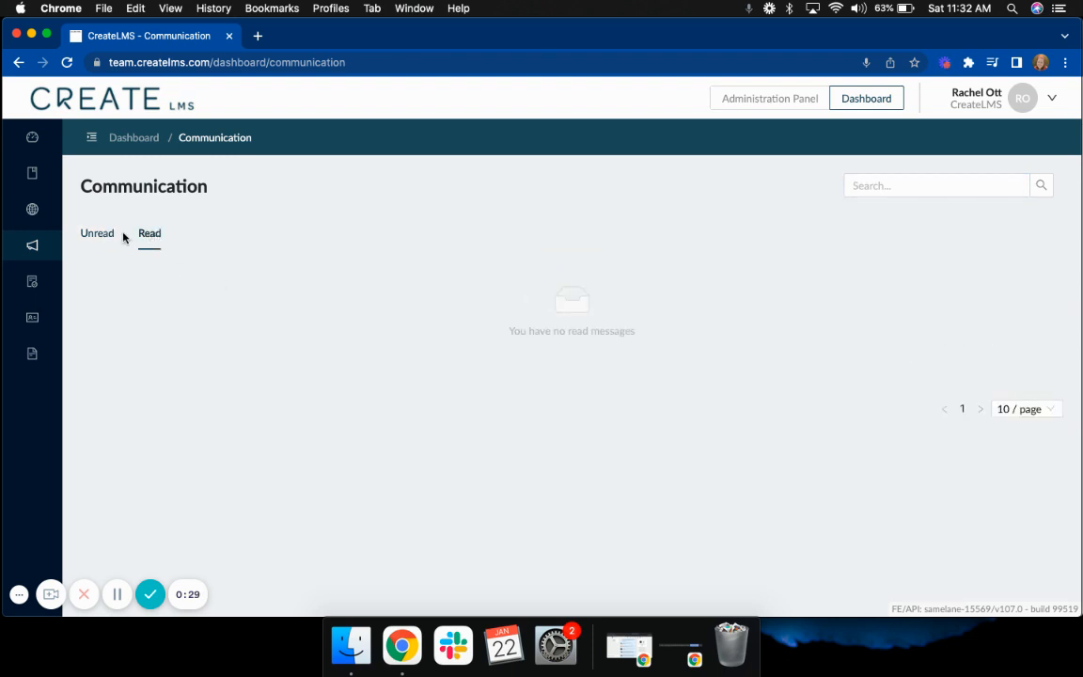
{"action": "left_click", "coordinate": [105, 234]}
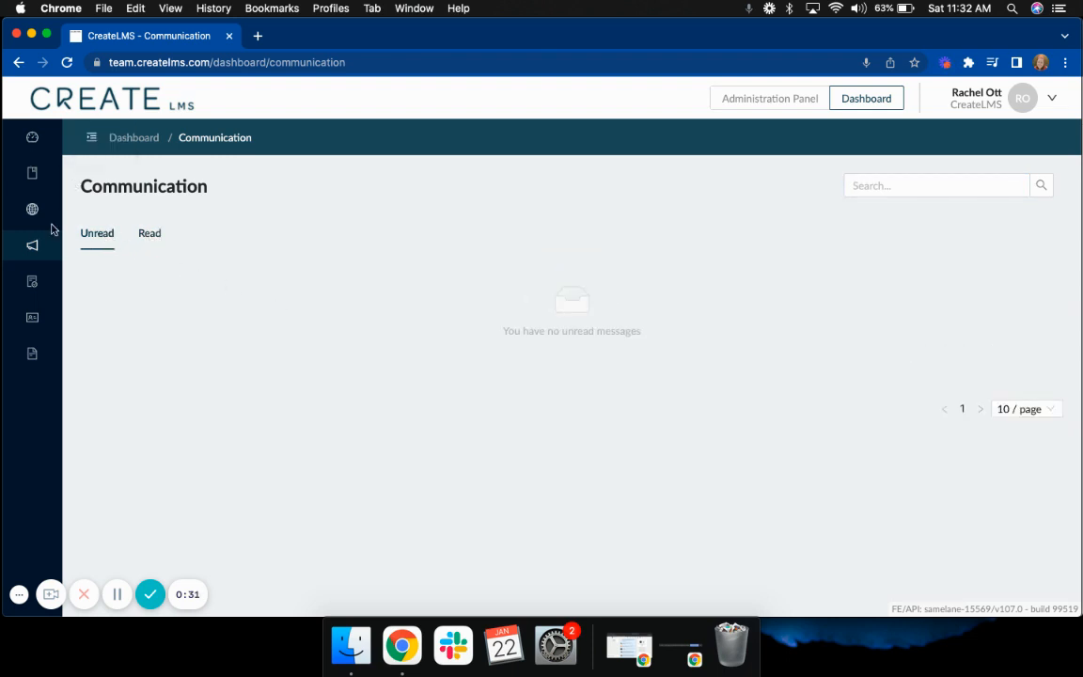
Step: Open the Administration Panel's Communication list and show the actions available for the Employers' Liability communication
{"action": "left_click", "coordinate": [758, 105]}
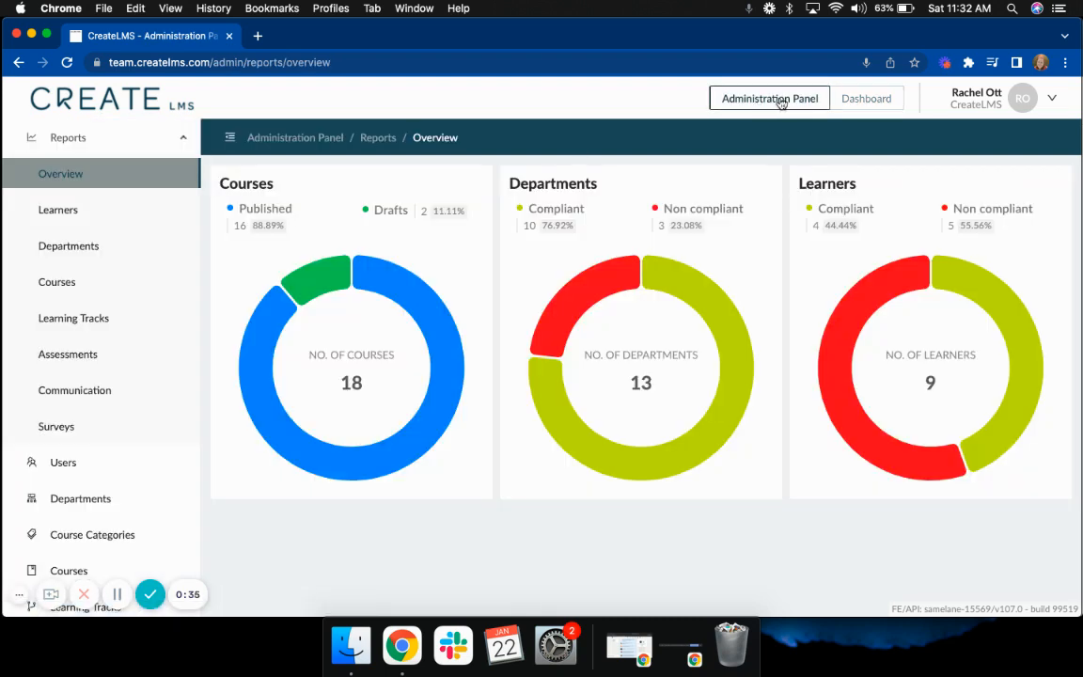
{"action": "scroll", "coordinate": [131, 375], "scroll_direction": "down", "scroll_amount": 3}
{"action": "scroll", "coordinate": [131, 374], "scroll_direction": "down", "scroll_amount": 2}
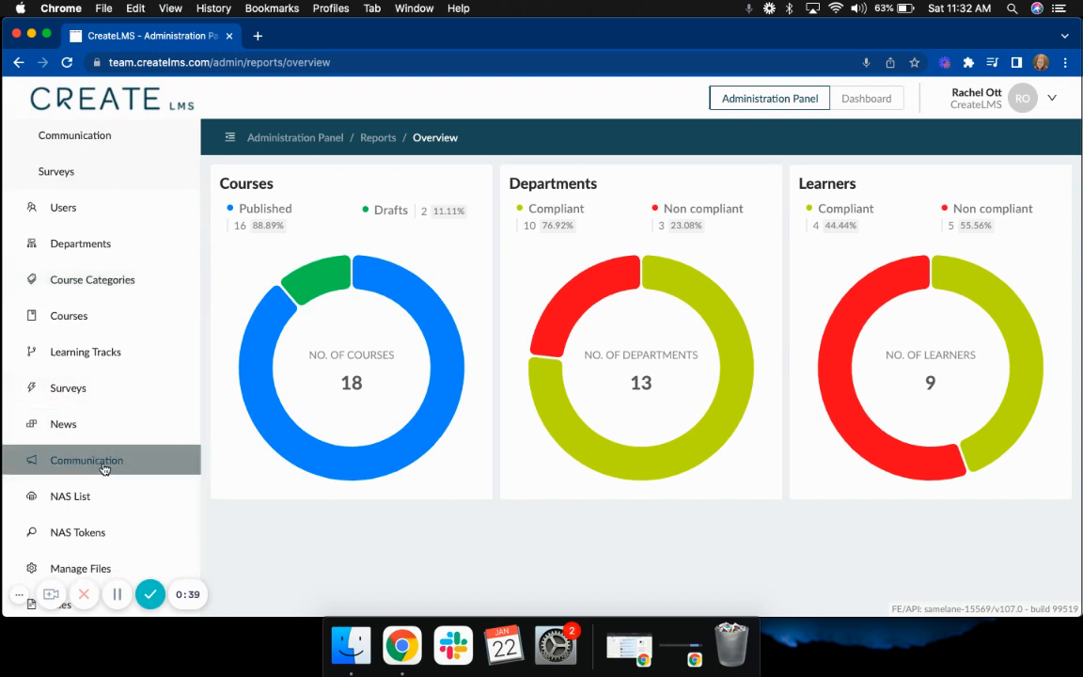
{"action": "left_click", "coordinate": [104, 467]}
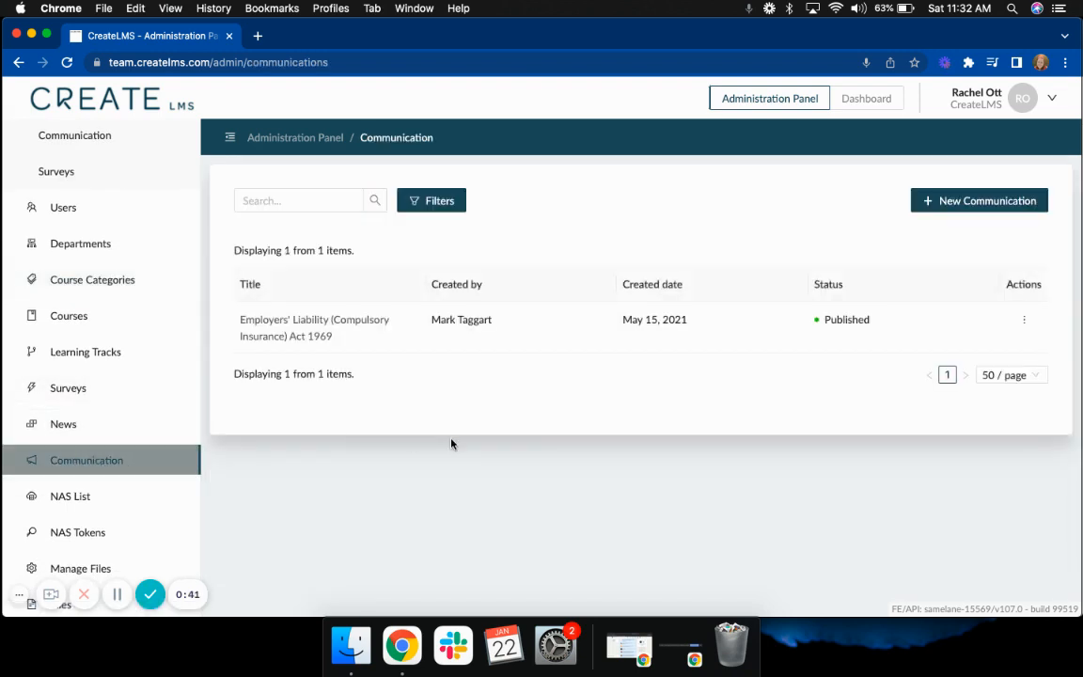
{"action": "left_click", "coordinate": [1025, 323]}
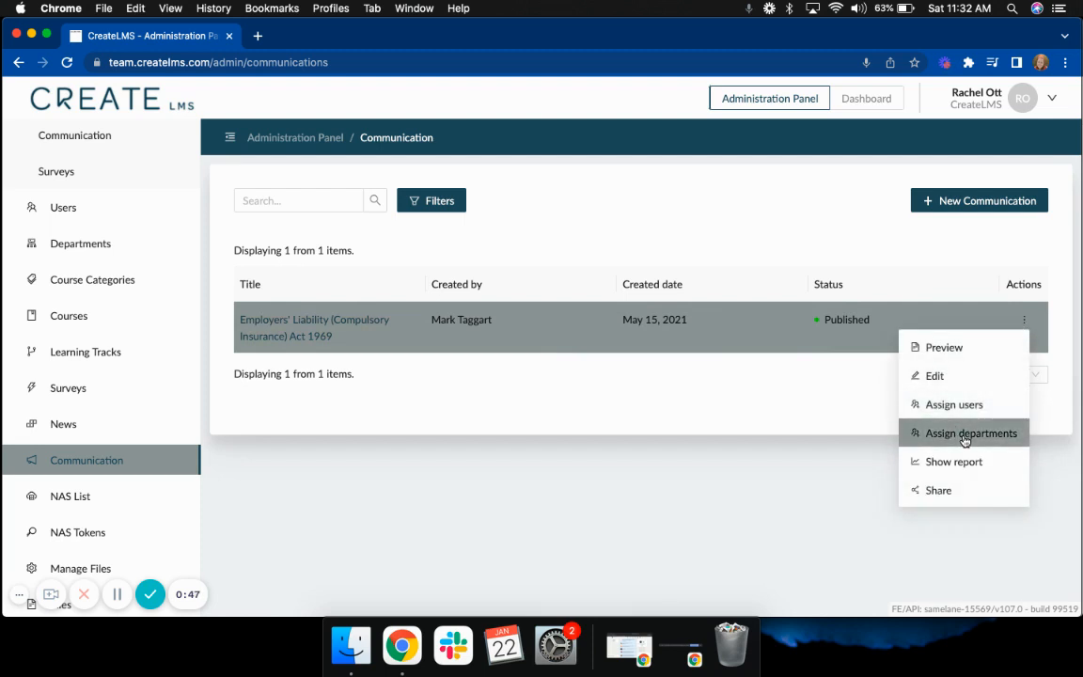
Step: Start a new custom communication using the layout with only a title and text, and continue to its content
{"action": "left_click", "coordinate": [940, 201]}
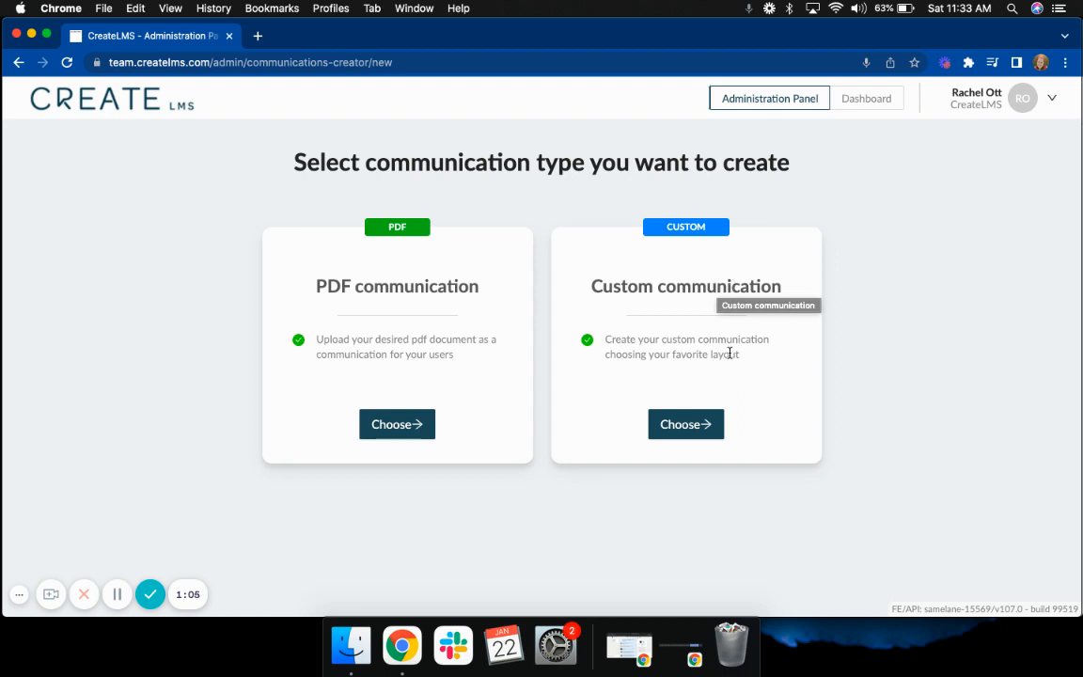
{"action": "left_click", "coordinate": [706, 423]}
{"action": "scroll", "coordinate": [494, 400], "scroll_direction": "down", "scroll_amount": 1}
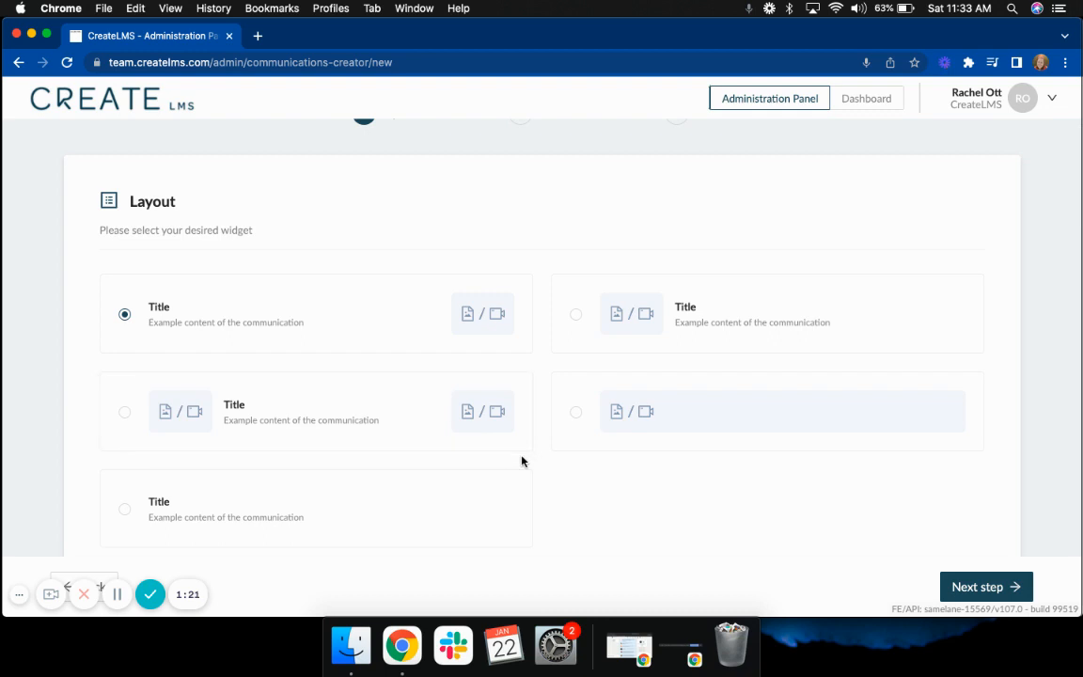
{"action": "scroll", "coordinate": [522, 461], "scroll_direction": "down", "scroll_amount": 2}
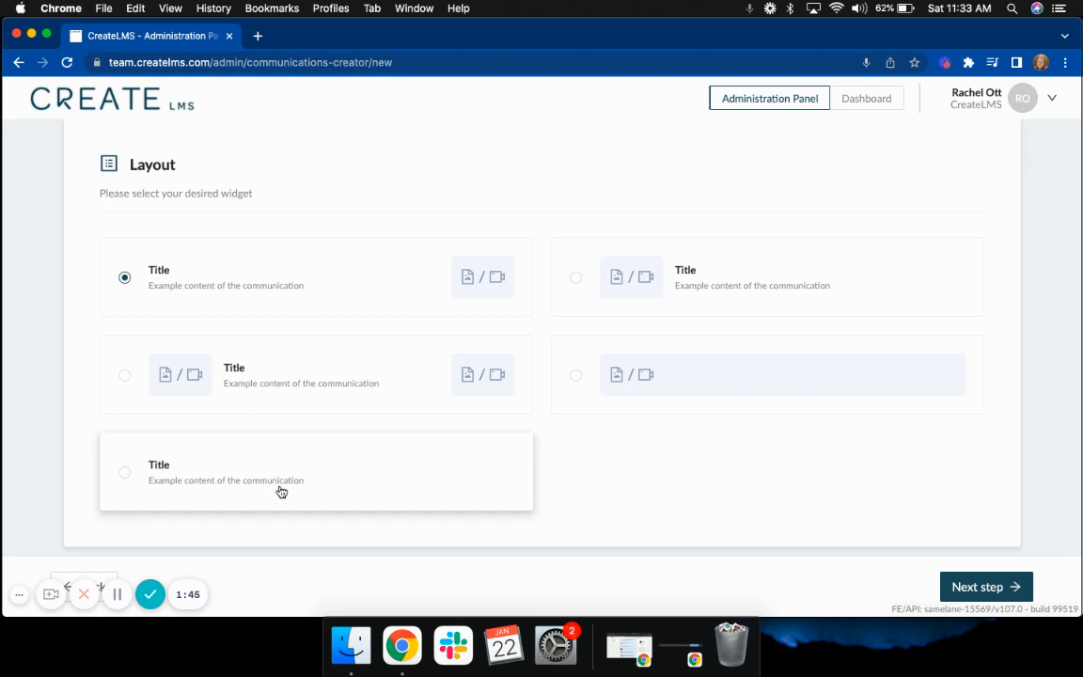
{"action": "left_click", "coordinate": [463, 484]}
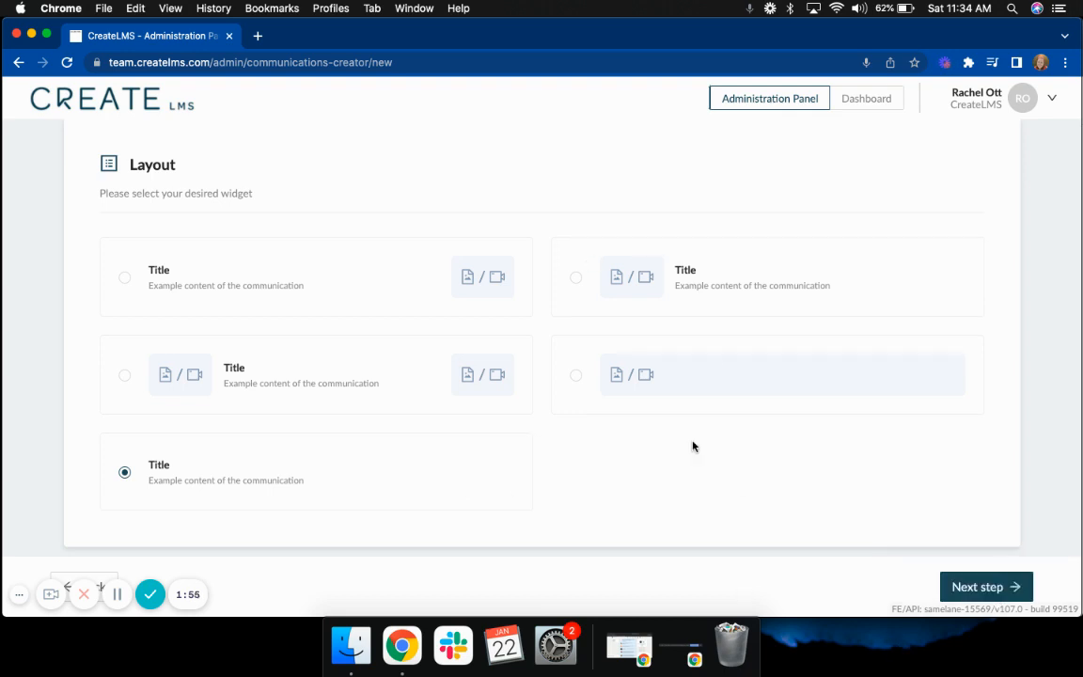
{"action": "left_click", "coordinate": [971, 589]}
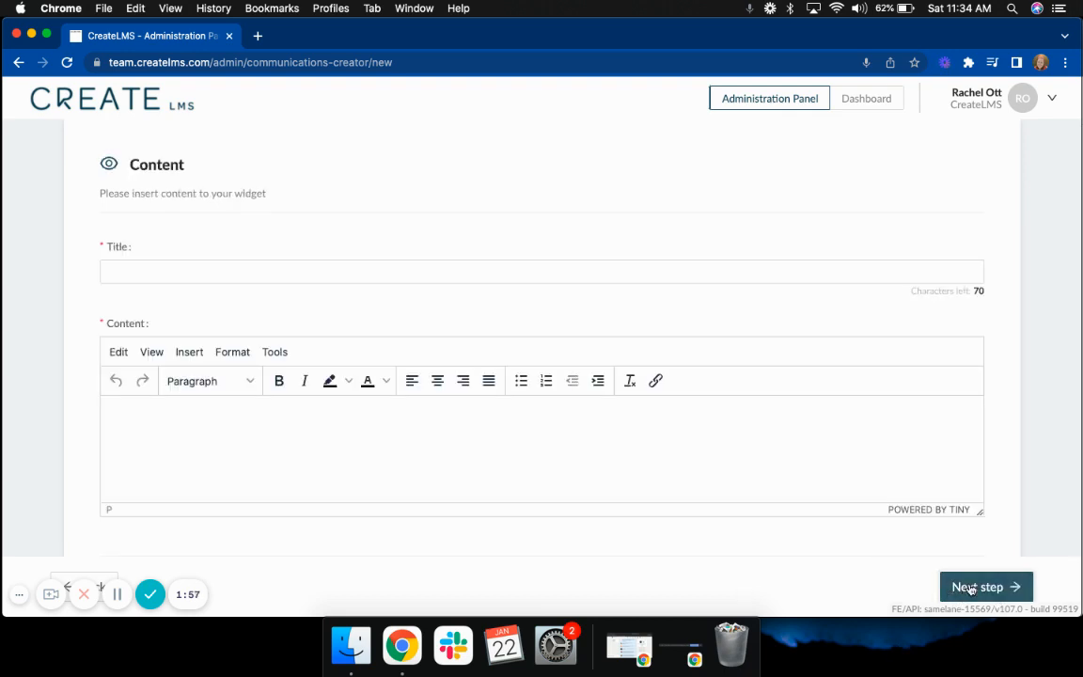
Step: Enter "Example" as the communication's title and "This is an example" as its content
{"action": "left_click", "coordinate": [522, 278]}
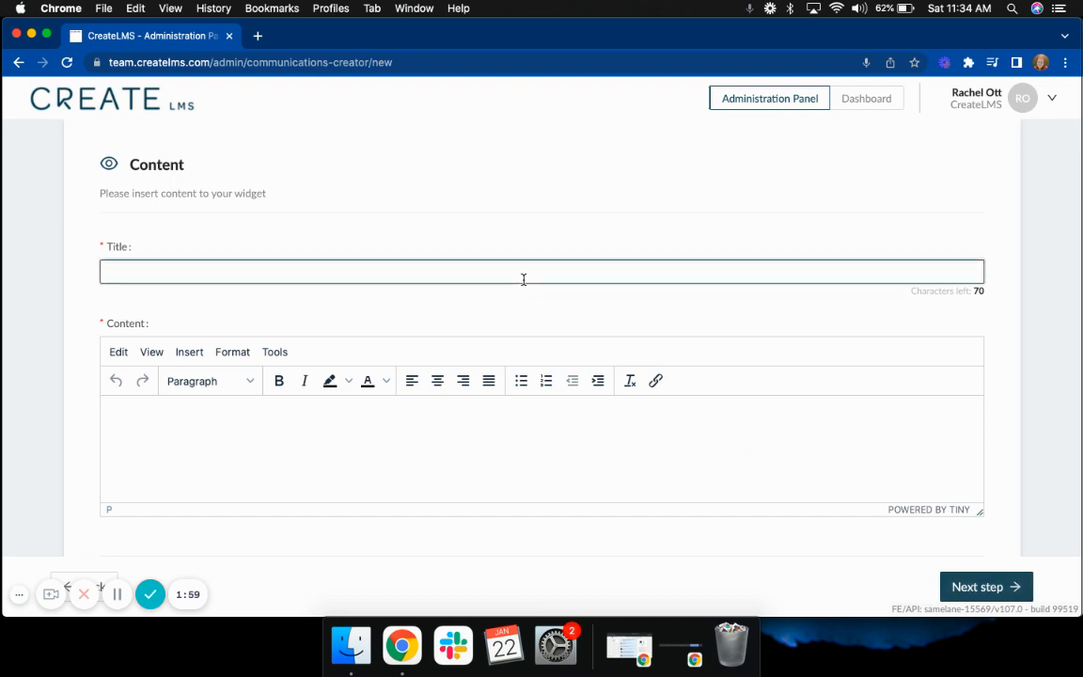
{"action": "type", "text": "Example"}
{"action": "left_click", "coordinate": [494, 441]}
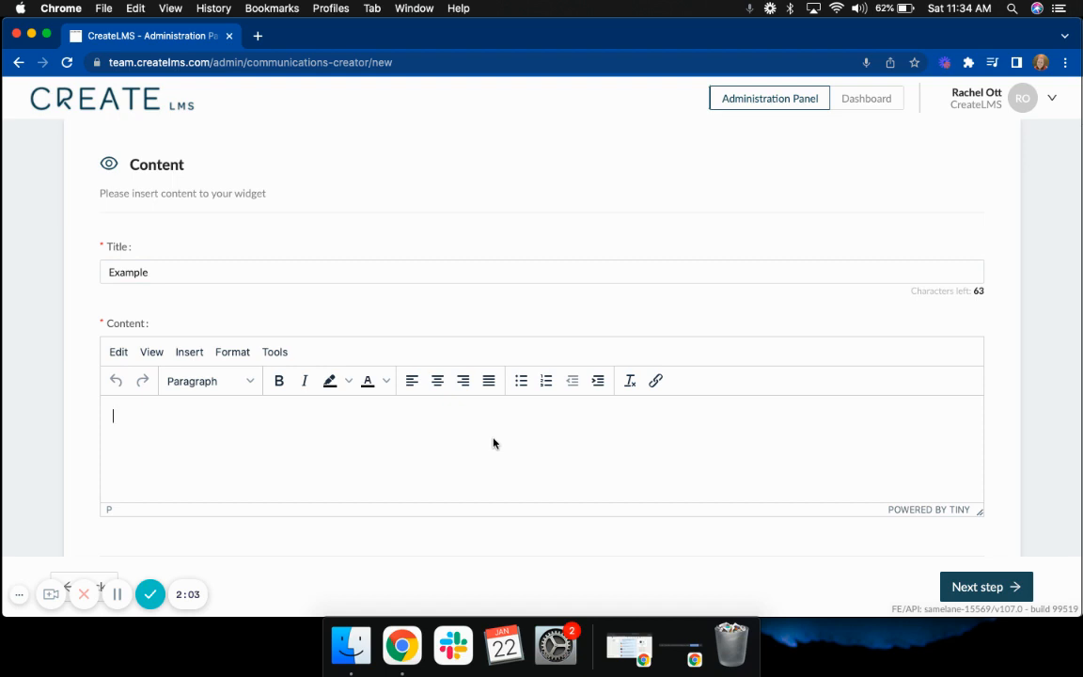
{"action": "type", "text": "This is an exampl"}
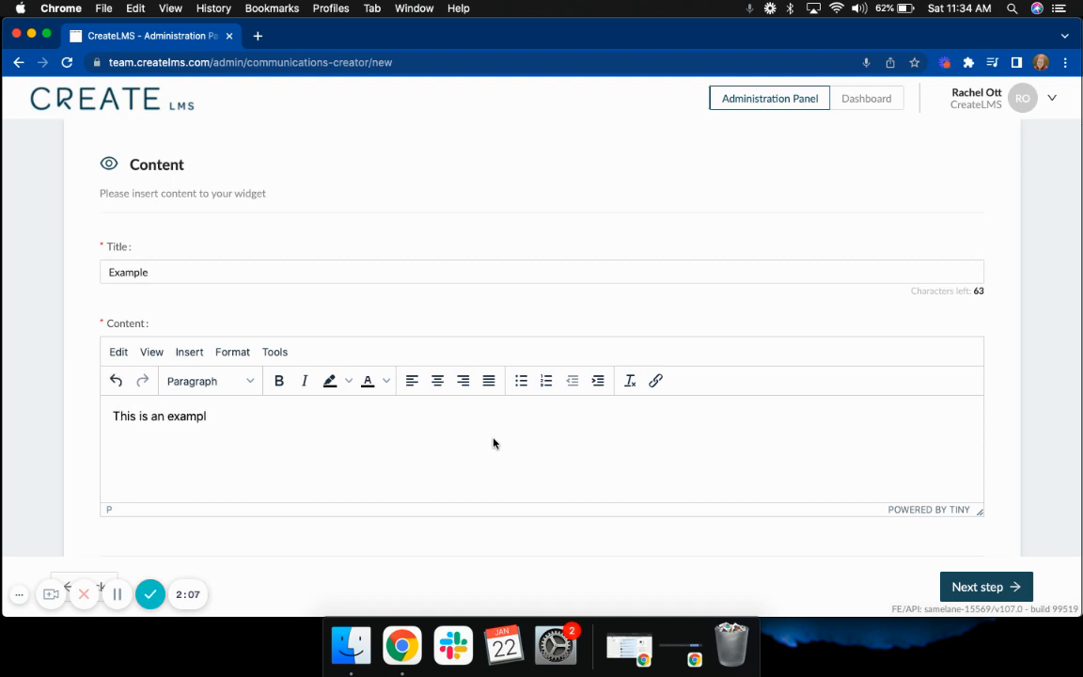
{"action": "type", "text": "e"}
{"action": "left_click", "coordinate": [193, 353]}
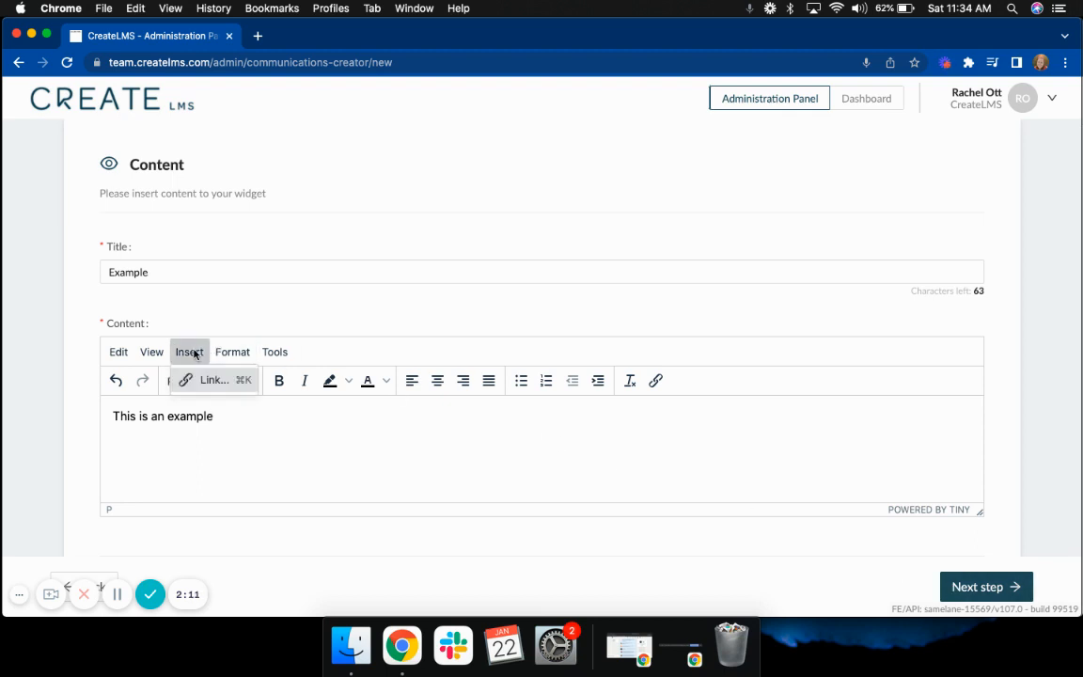
{"action": "left_click", "coordinate": [203, 381]}
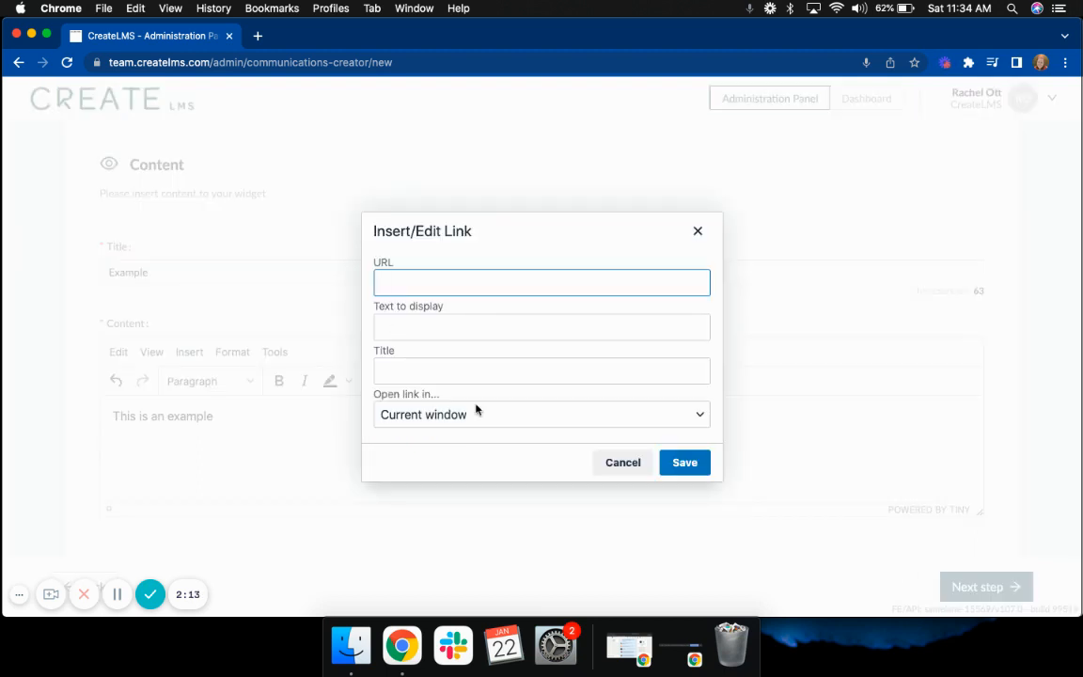
{"action": "left_click", "coordinate": [632, 467]}
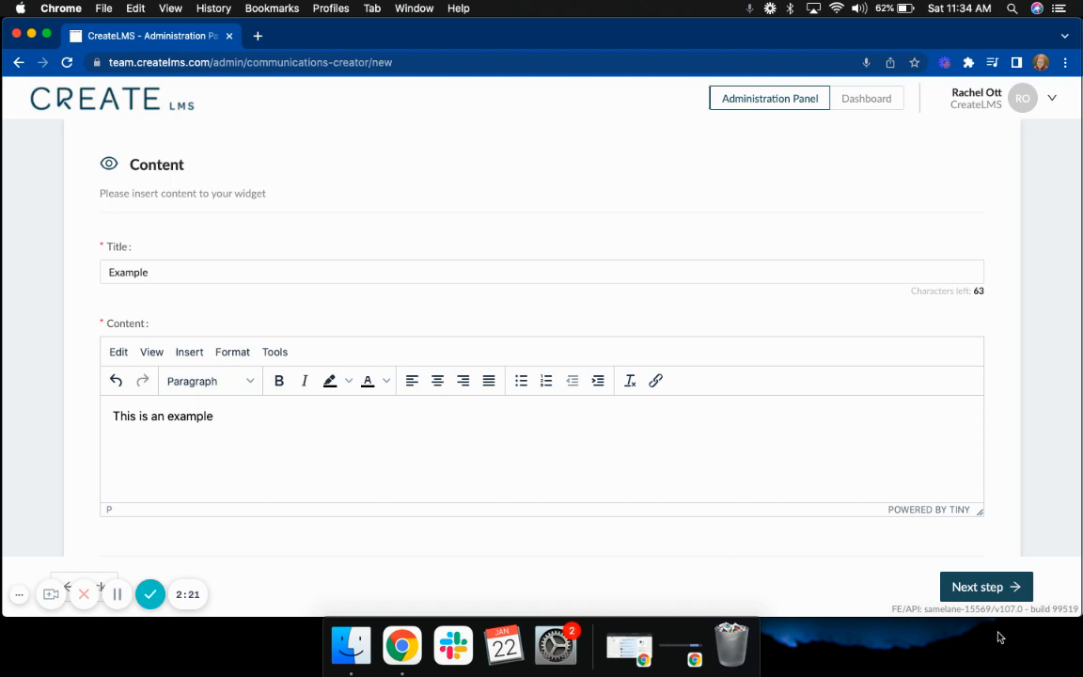
Step: Publish the Example communication and assign it to the signed-in administrator's own user account
{"action": "left_click", "coordinate": [1011, 587]}
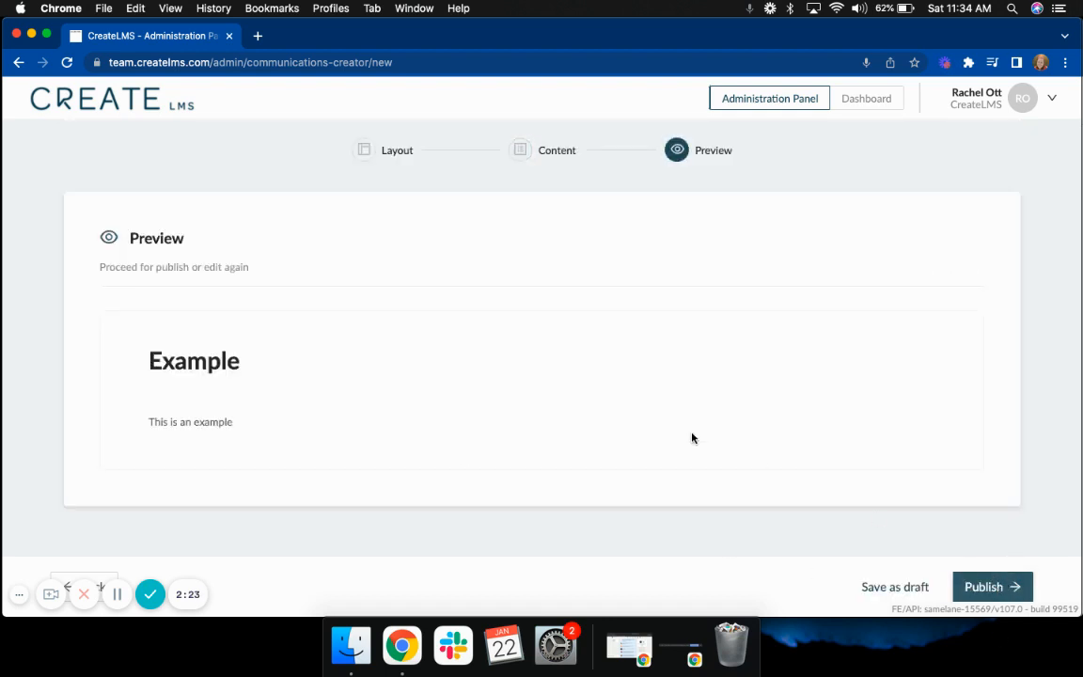
{"action": "left_click", "coordinate": [1015, 594]}
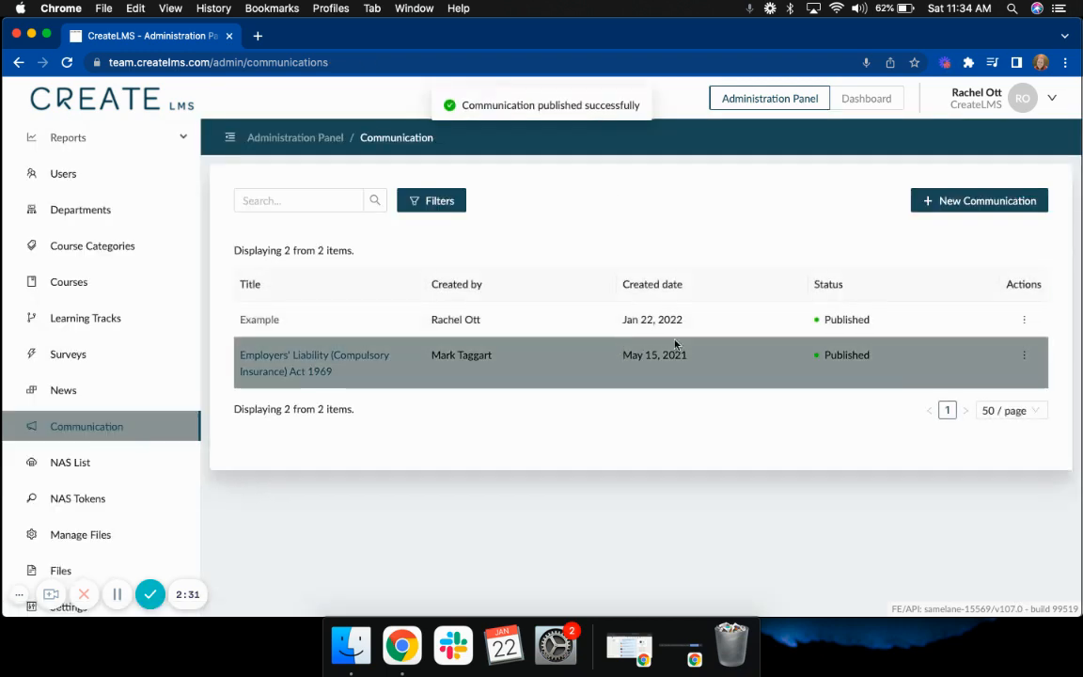
{"action": "left_click", "coordinate": [1025, 320]}
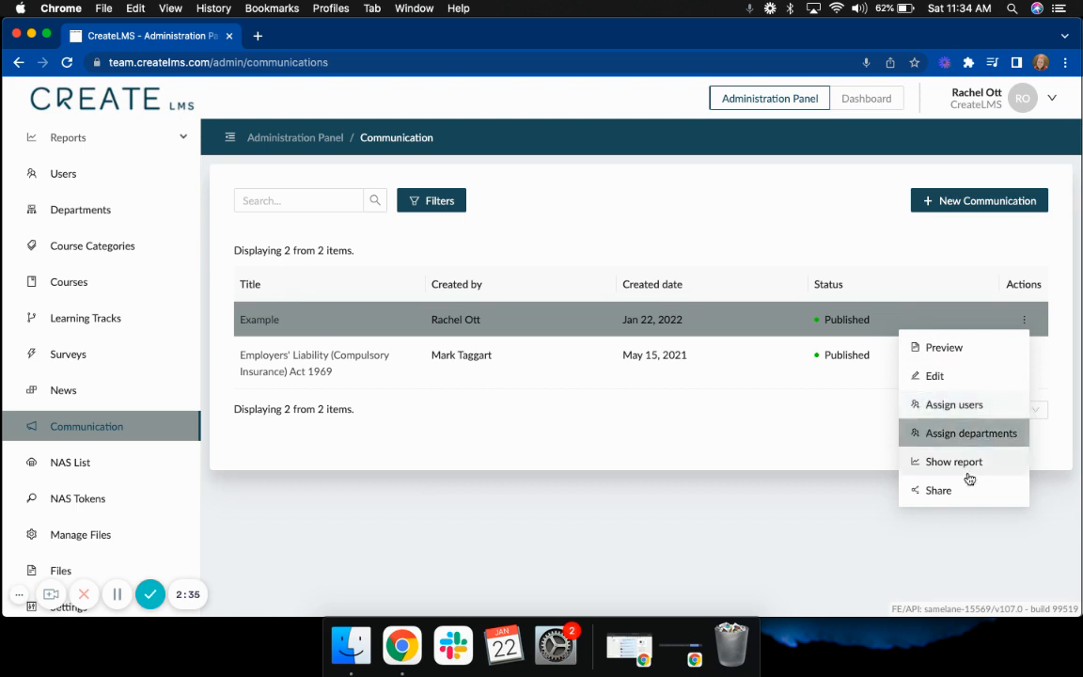
{"action": "left_click", "coordinate": [969, 403]}
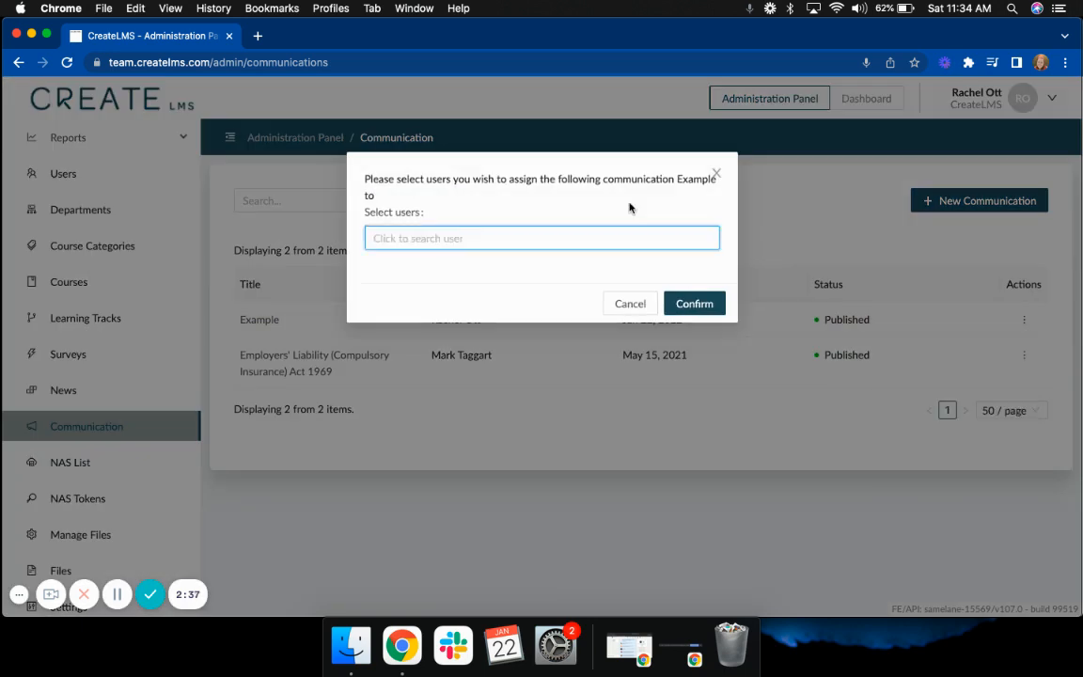
{"action": "type", "text": "rachel"}
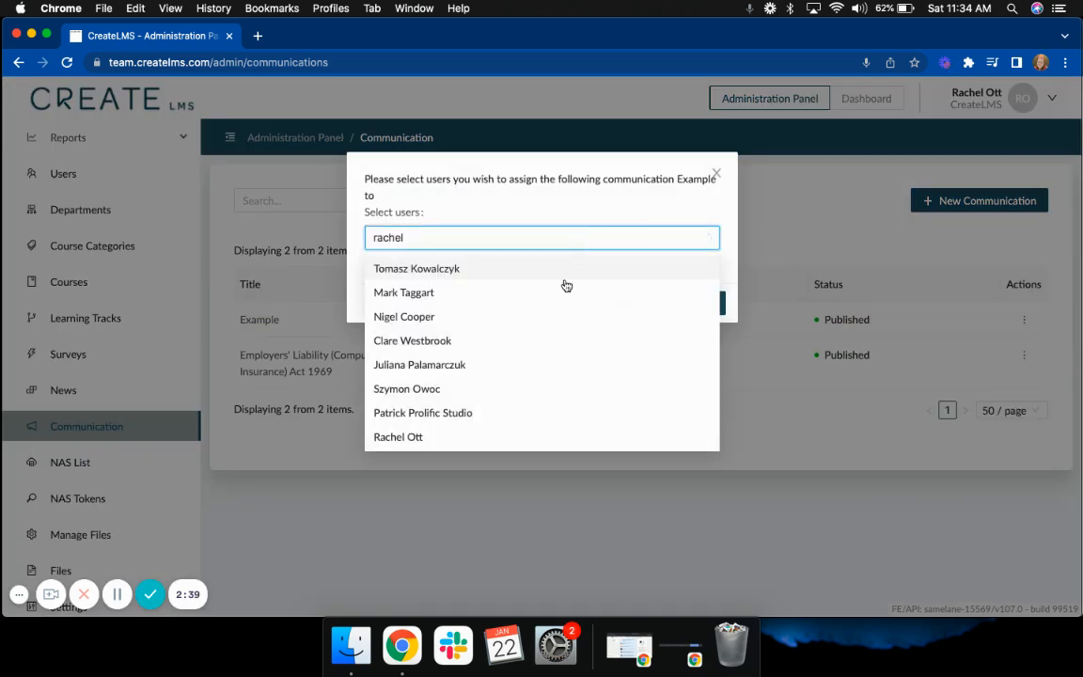
{"action": "left_click", "coordinate": [530, 273]}
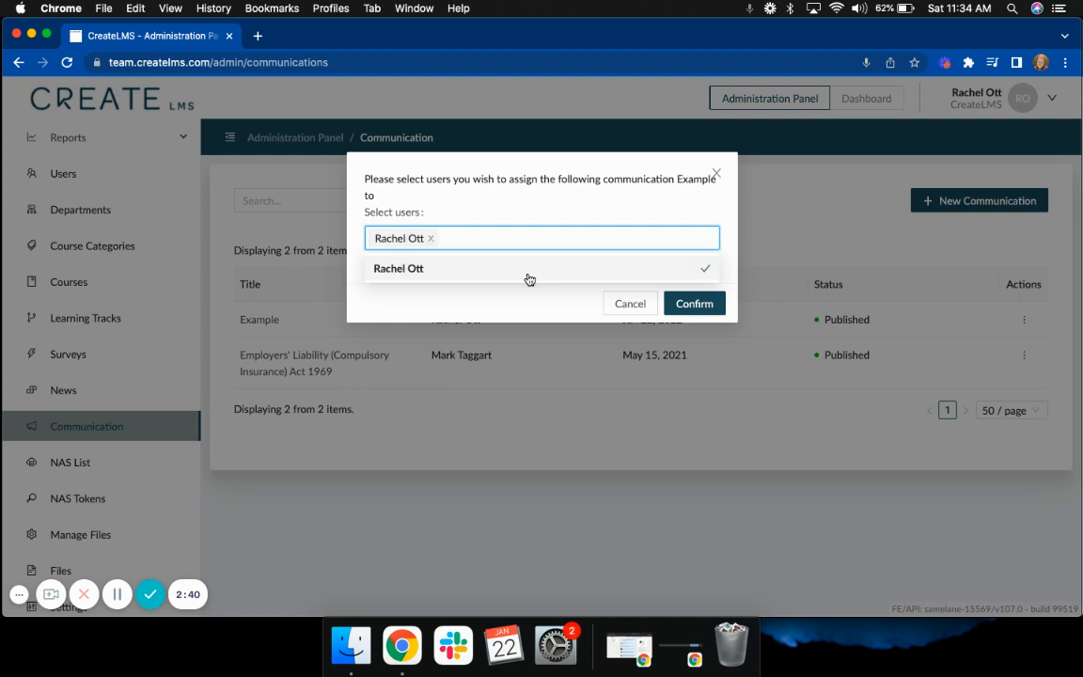
{"action": "left_click", "coordinate": [697, 307]}
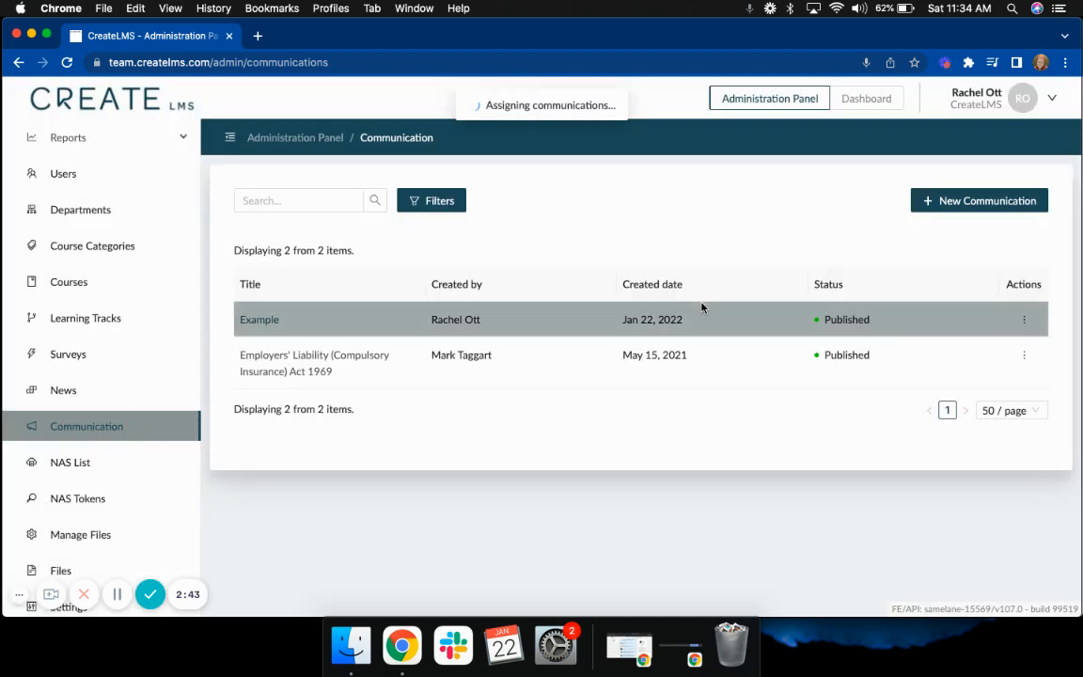
Step: Open the Example communication among the learner dashboard's unread messages and mark it as read
{"action": "left_click", "coordinate": [884, 101]}
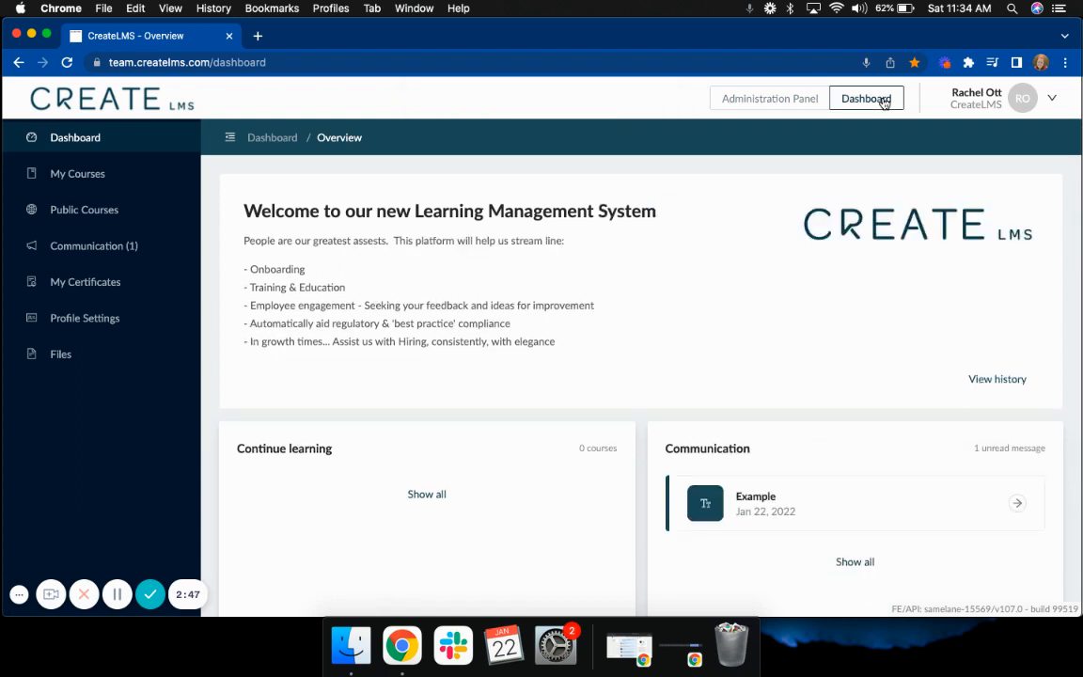
{"action": "left_click", "coordinate": [115, 246]}
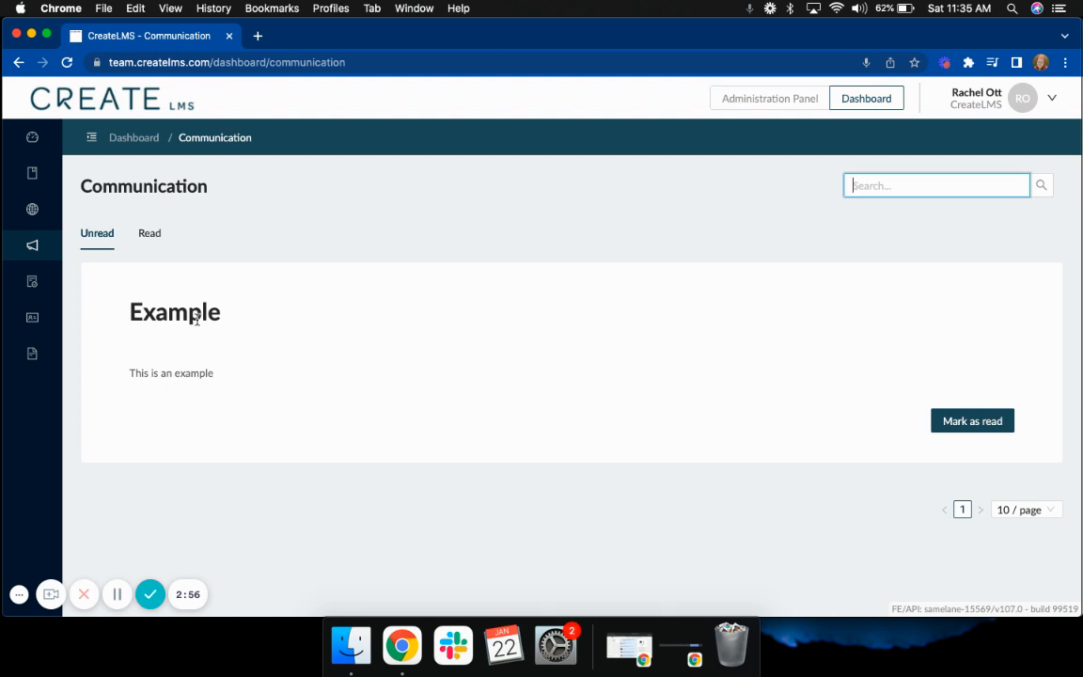
{"action": "double_click", "coordinate": [148, 313]}
{"action": "triple_click", "coordinate": [182, 371]}
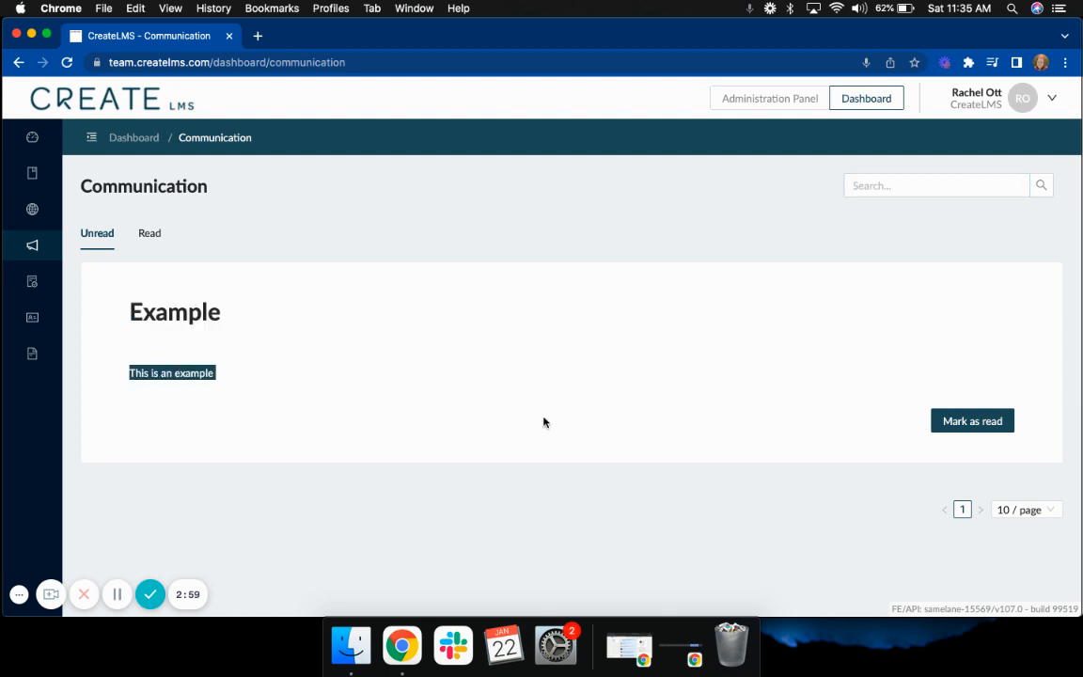
{"action": "left_click", "coordinate": [983, 423]}
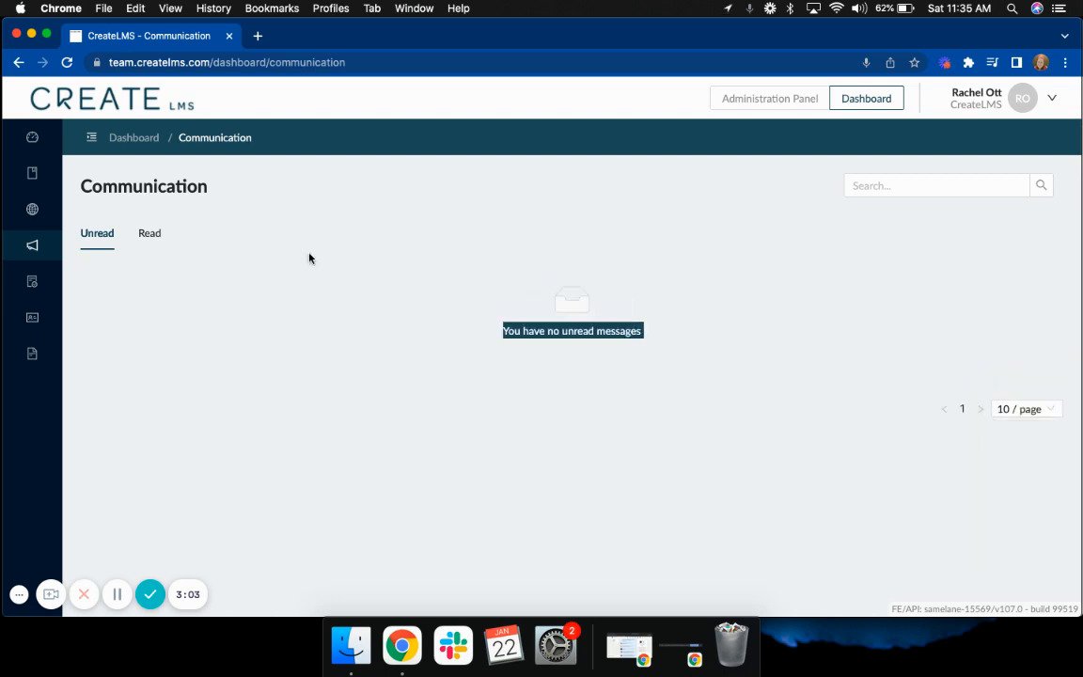
Step: View the read communications and return to the dashboard overview
{"action": "left_click", "coordinate": [147, 235]}
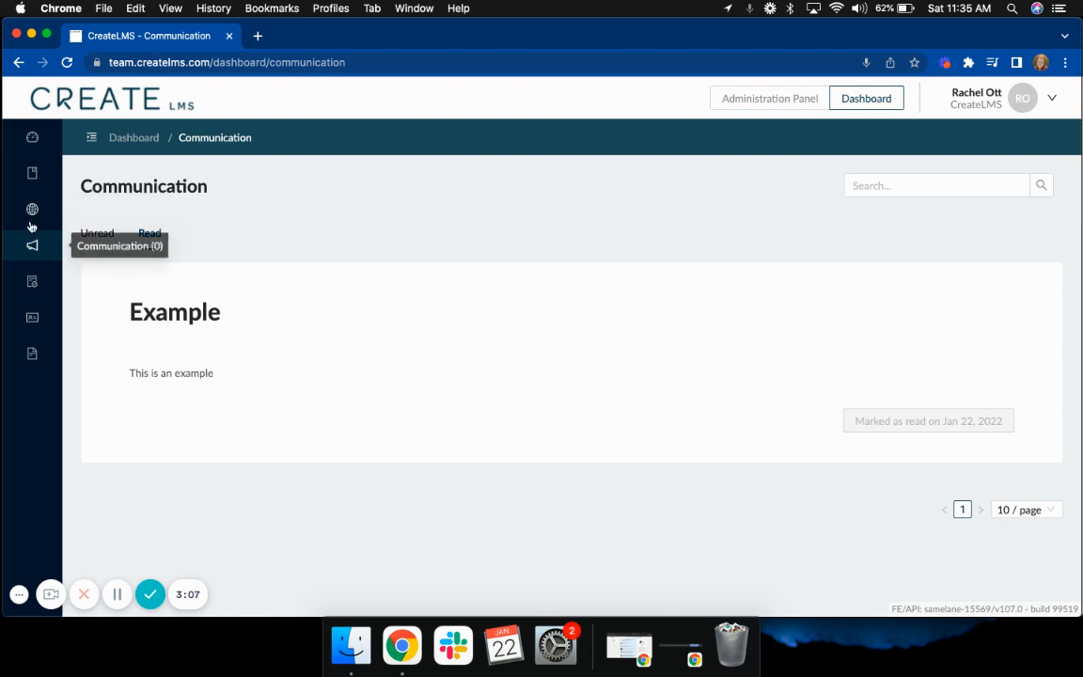
{"action": "left_click", "coordinate": [136, 139]}
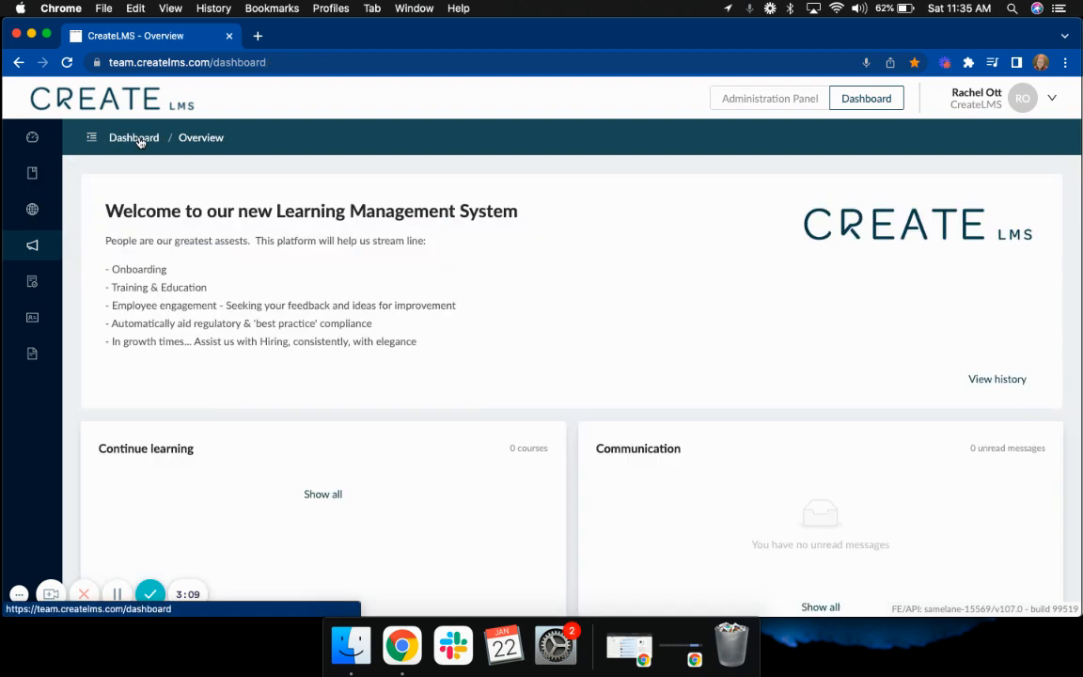
{"action": "left_click", "coordinate": [877, 106]}
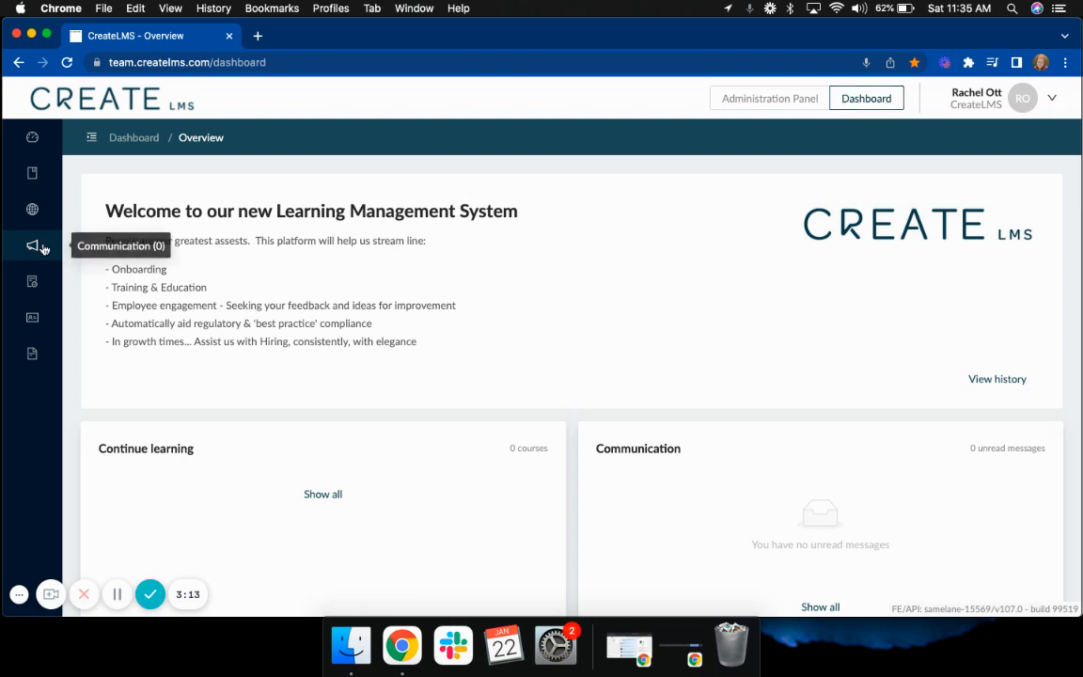